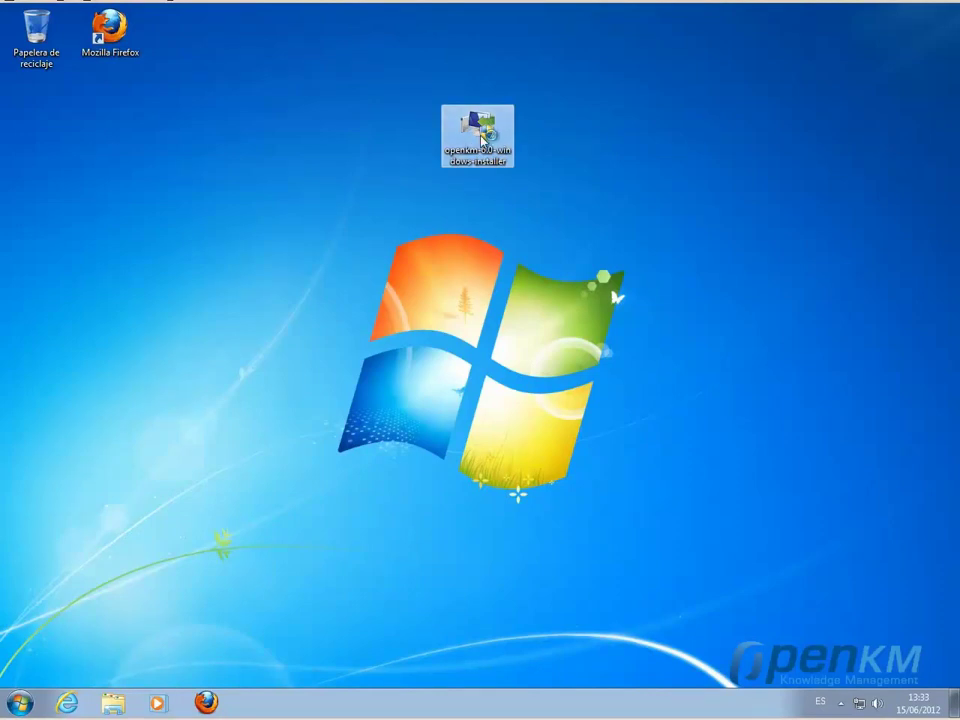
Step: Launch openkm-6.0-windows-installer.exe from the desktop
double_click(481, 139)
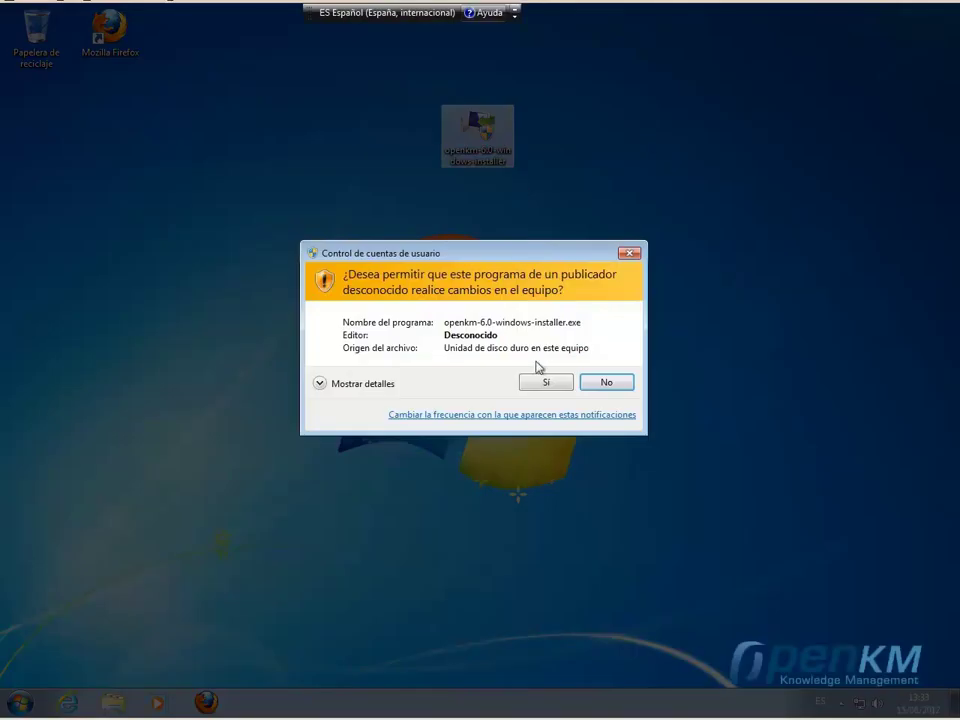
Step: Approve the prompt, accept the license and install OpenKM into the default C:\Program Files\openkm-6.0
left_click(544, 383)
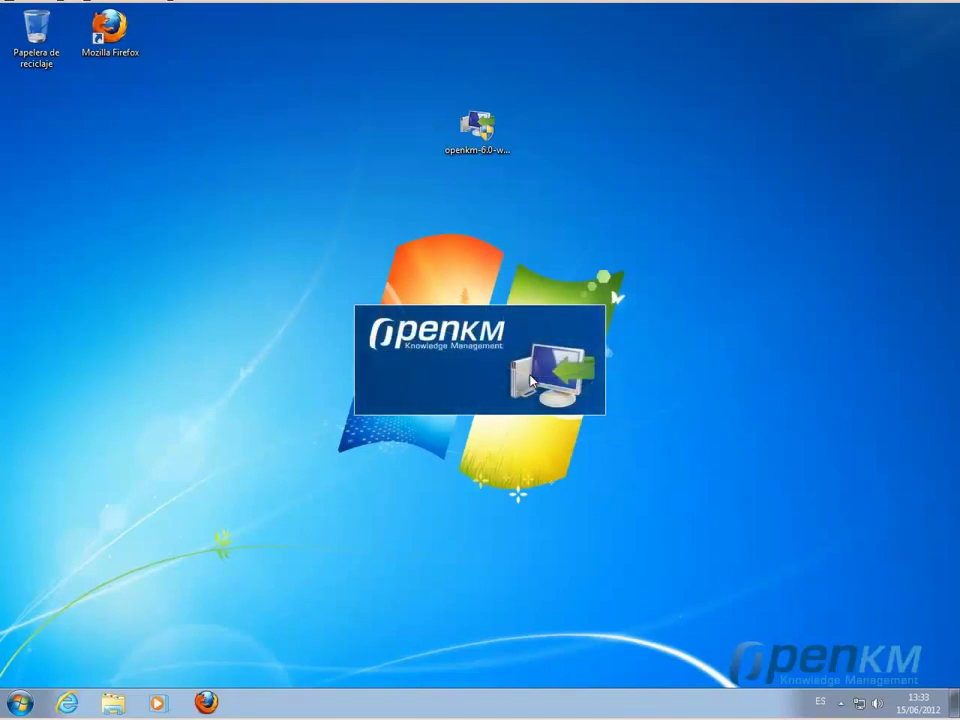
left_click(558, 485)
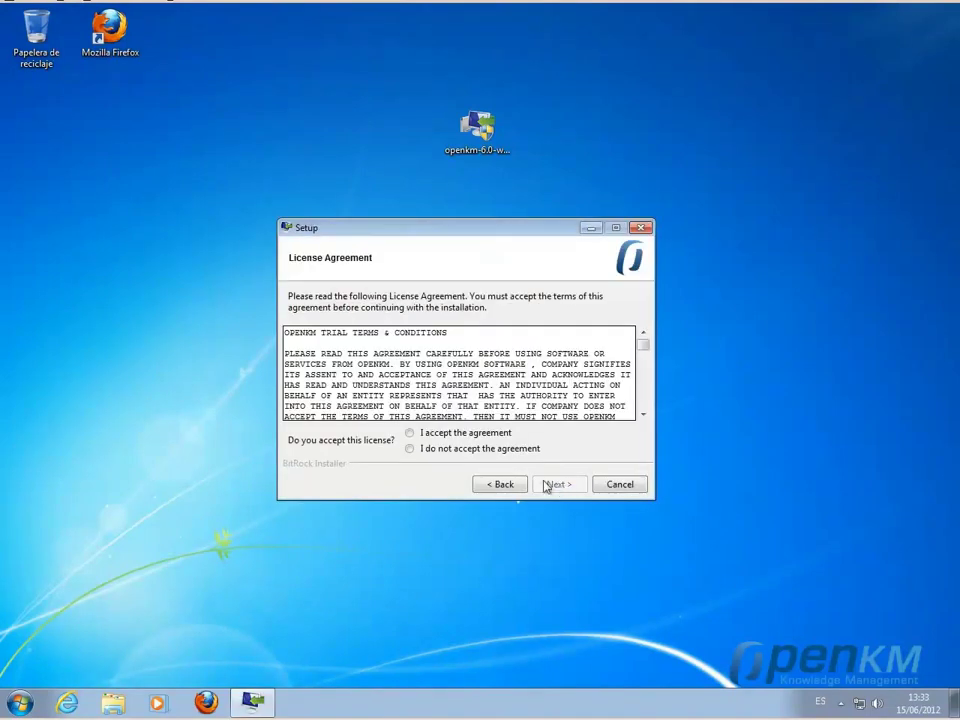
left_click(430, 436)
left_click(560, 485)
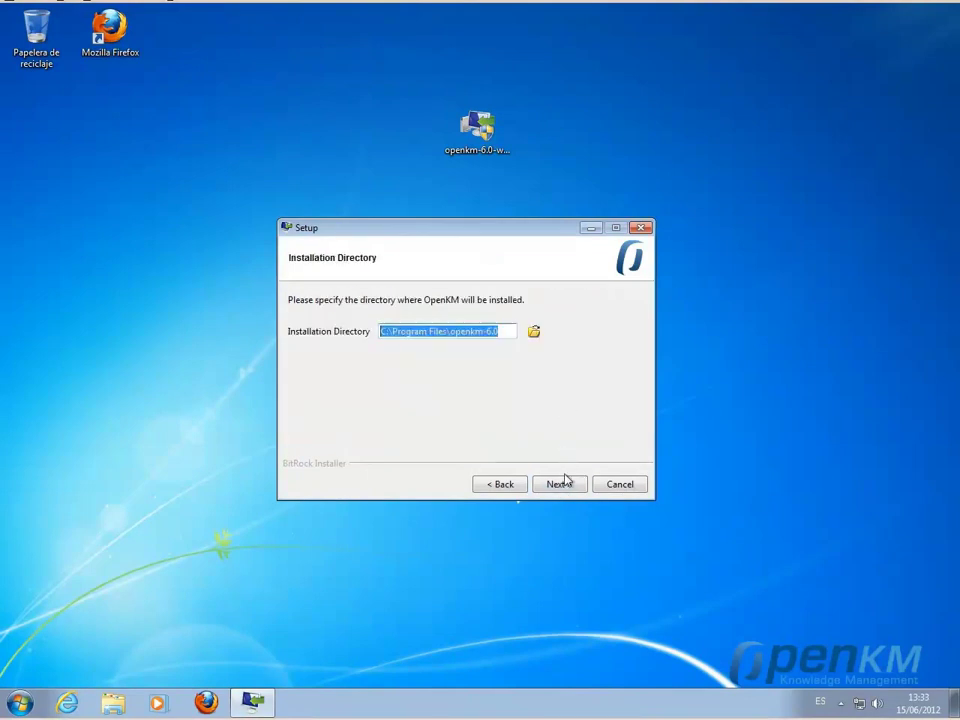
left_click(561, 484)
left_click(563, 485)
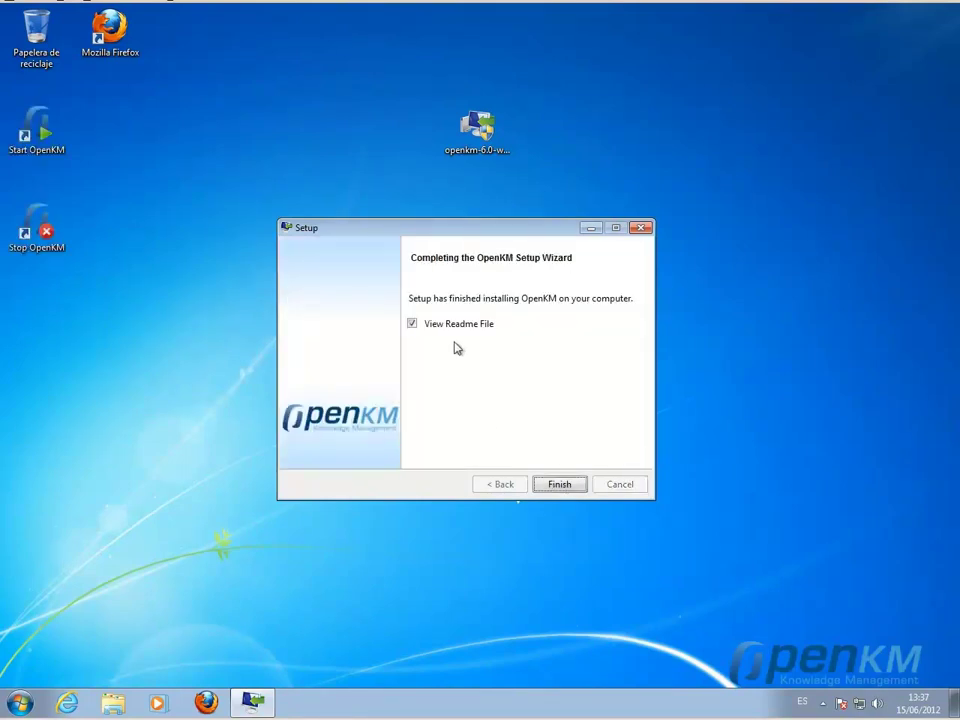
left_click(558, 484)
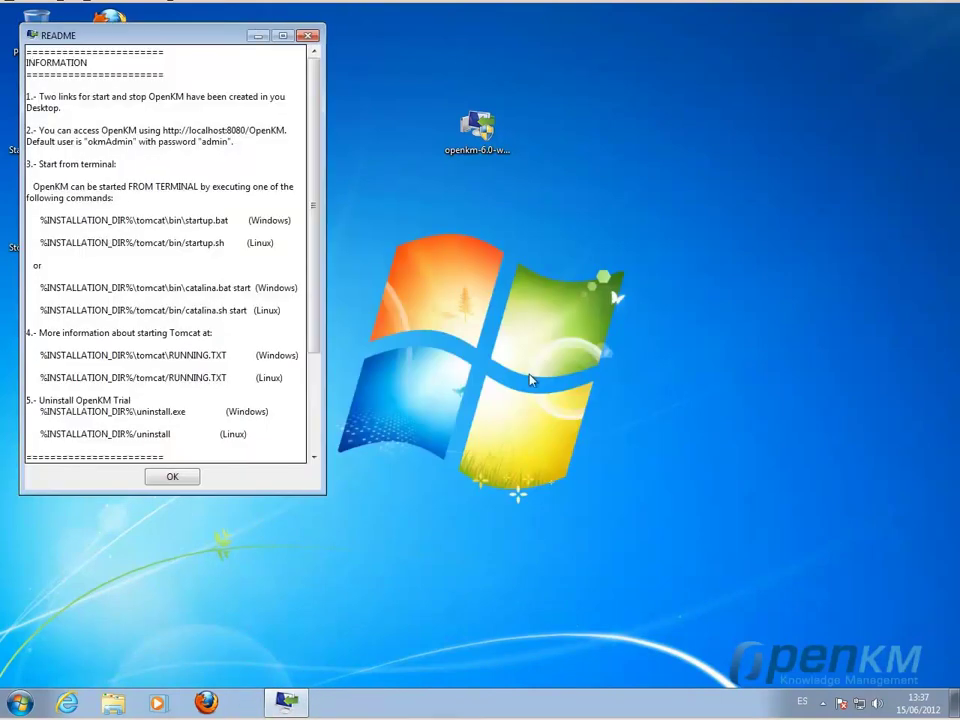
left_click_drag(326, 494, 696, 619)
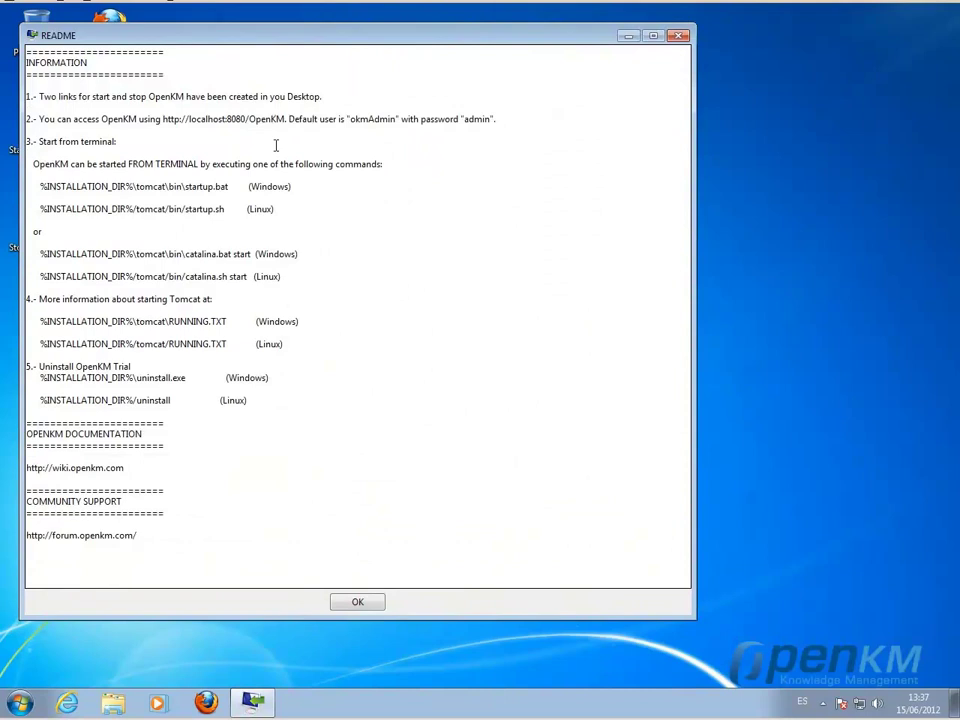
left_click_drag(286, 119, 161, 119)
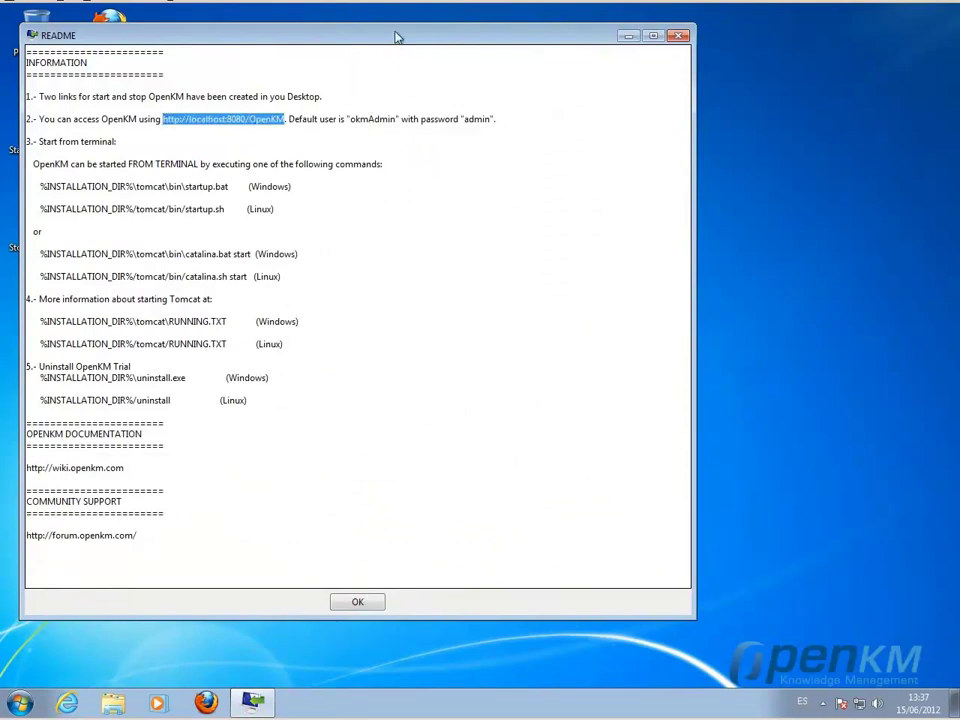
left_click_drag(392, 36, 615, 51)
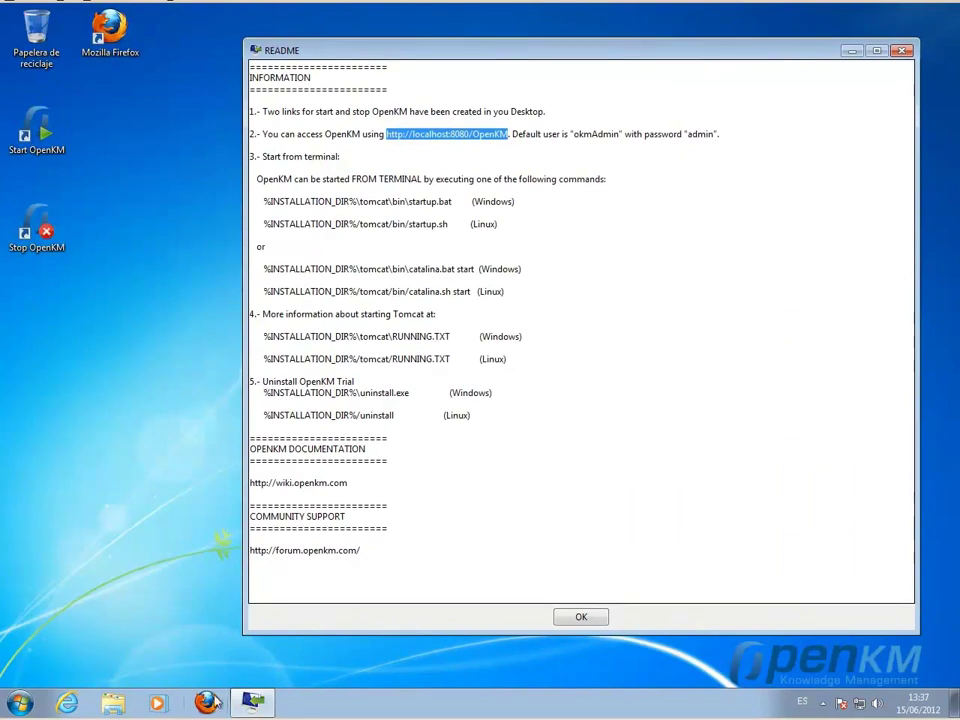
Step: Start the OpenKM server with the Start OpenKM shortcut and wait for startup in 82938 ms
double_click(34, 135)
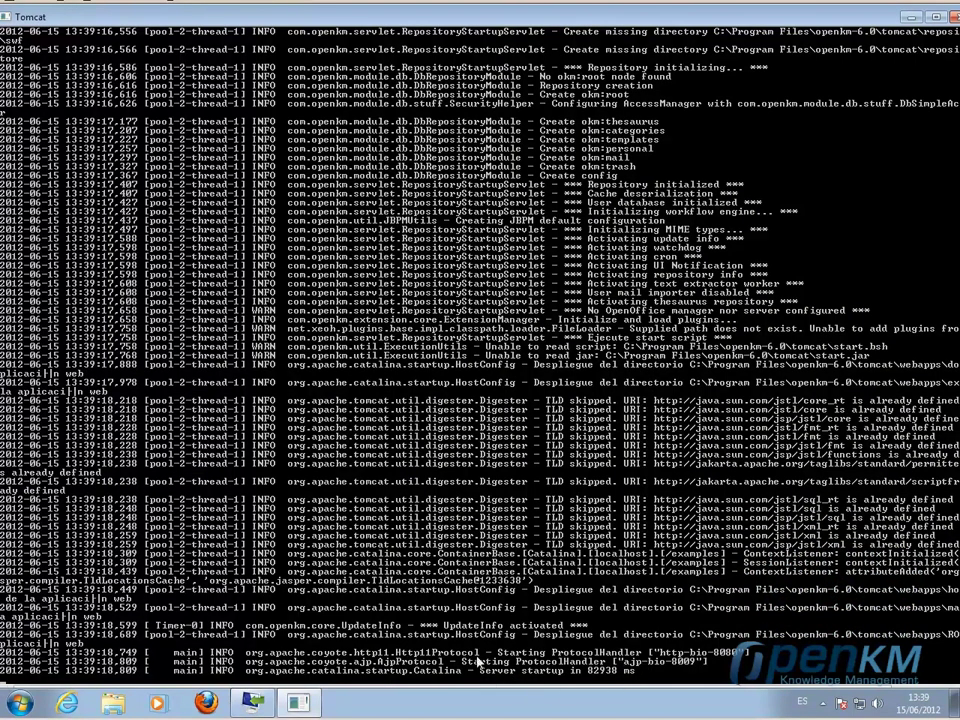
Step: Copy the OpenKM access URL from the README
left_click(913, 22)
right_click(483, 138)
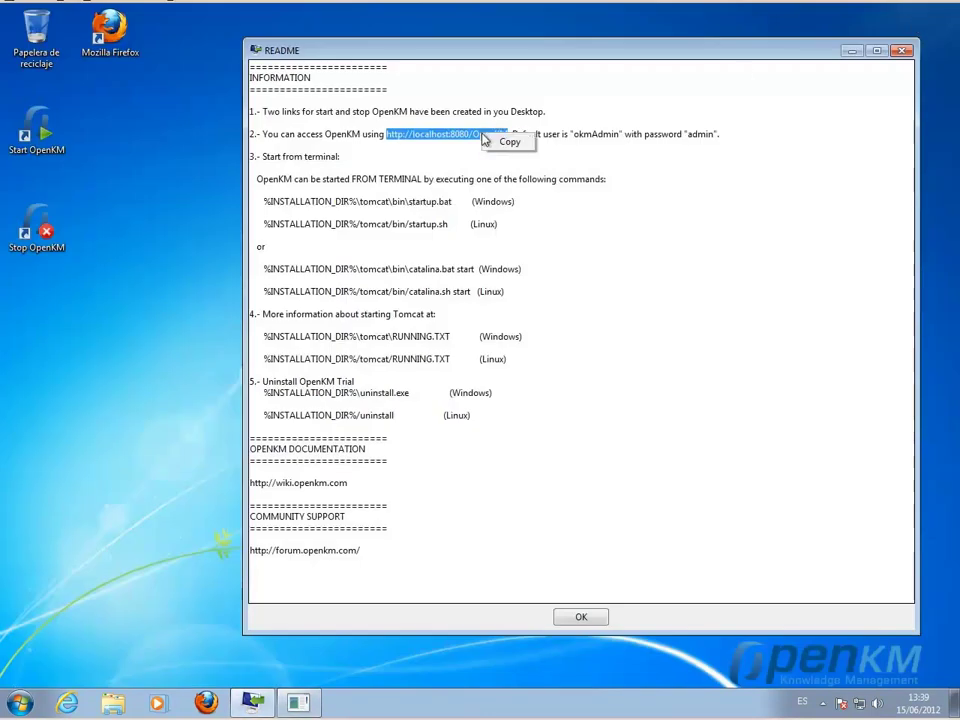
left_click(507, 141)
left_click(116, 34)
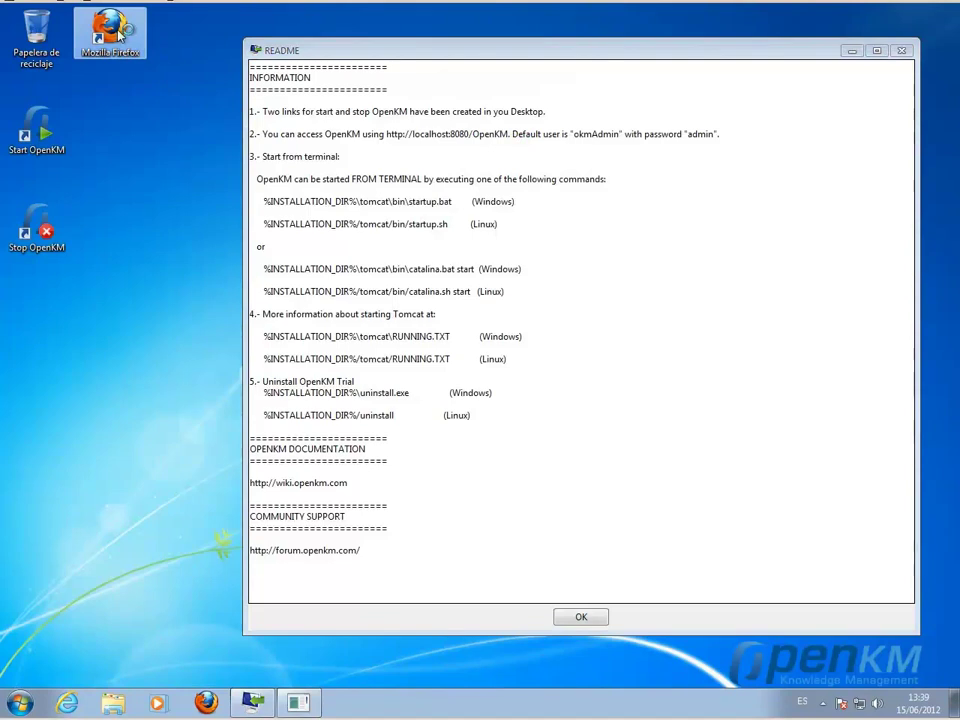
double_click(116, 34)
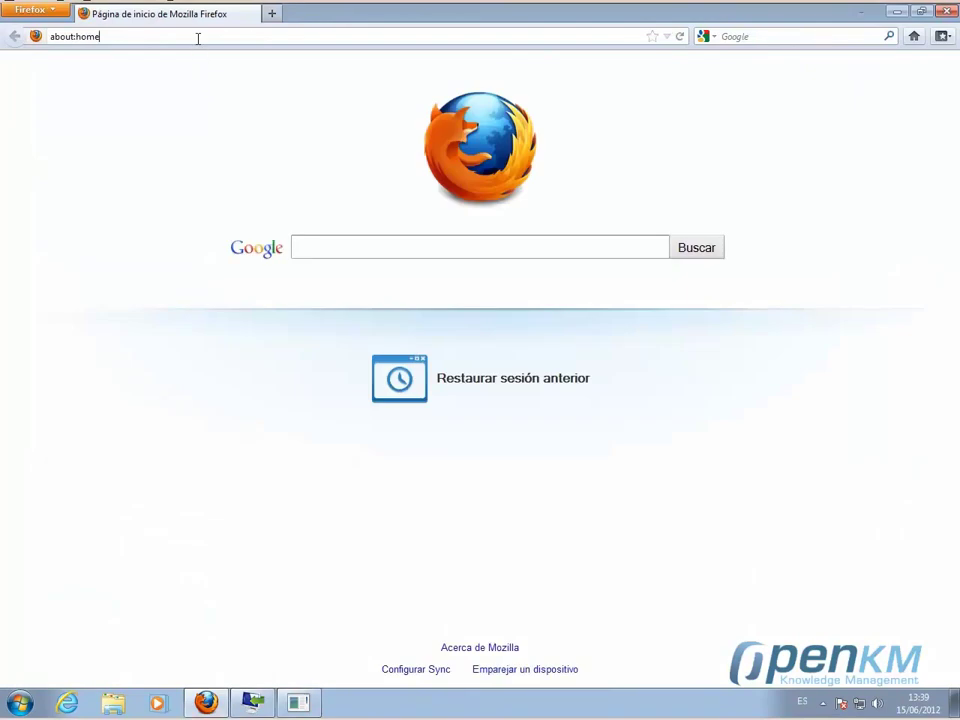
left_click(197, 36)
type("http://localhost:8080/OpenKM")
key("Return")
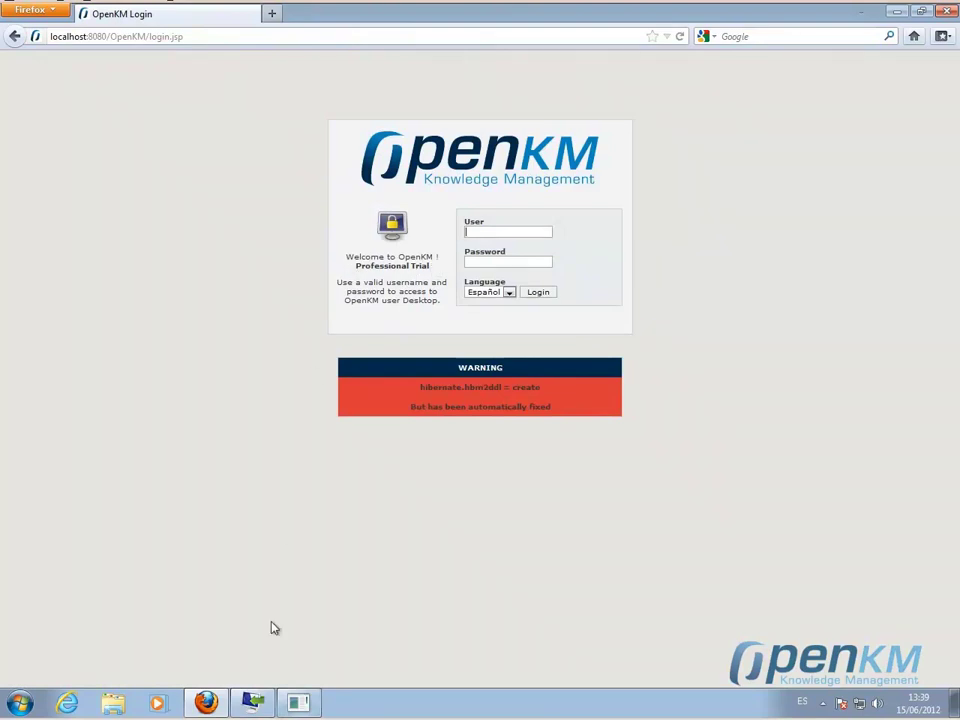
Step: Fill in the default administrator user name on the OpenKM login page
mouse_move(250, 700)
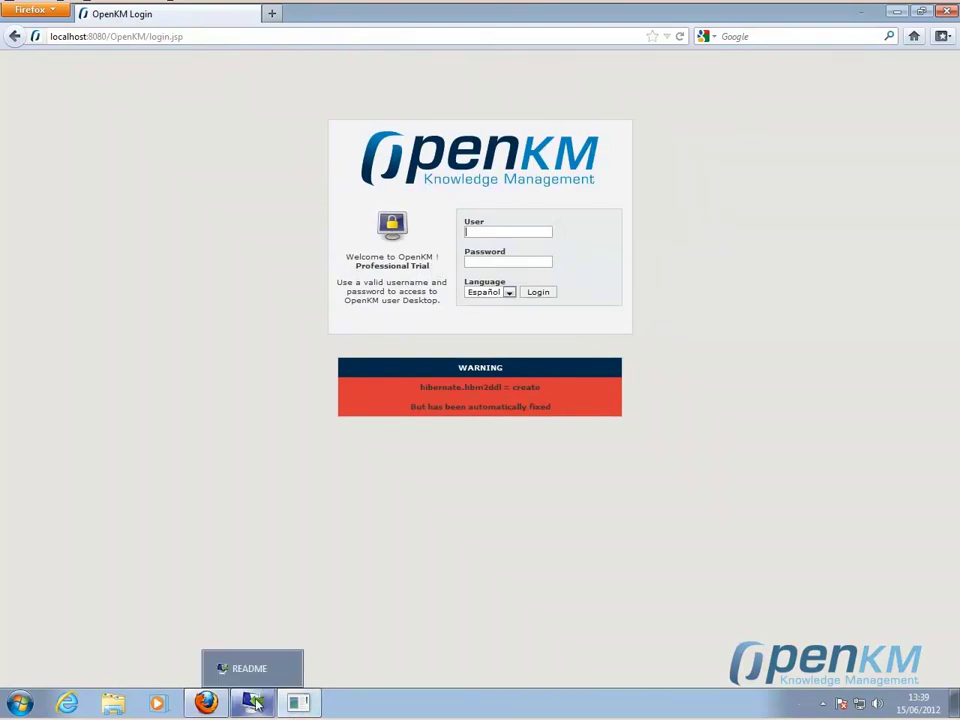
left_click(255, 702)
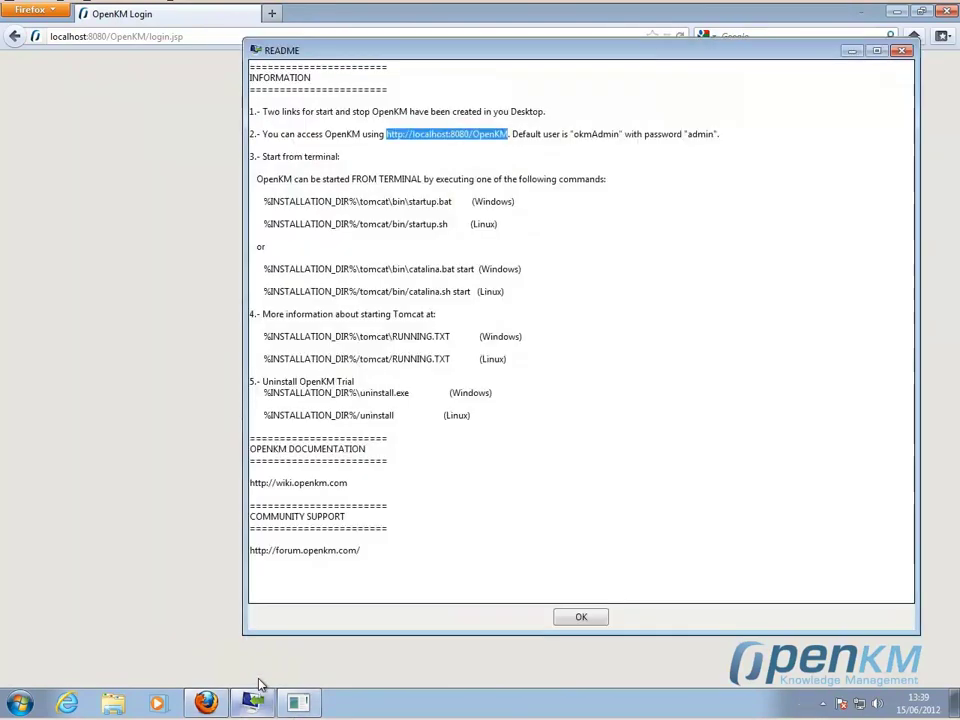
left_click(598, 133)
double_click(598, 133)
double_click(702, 134)
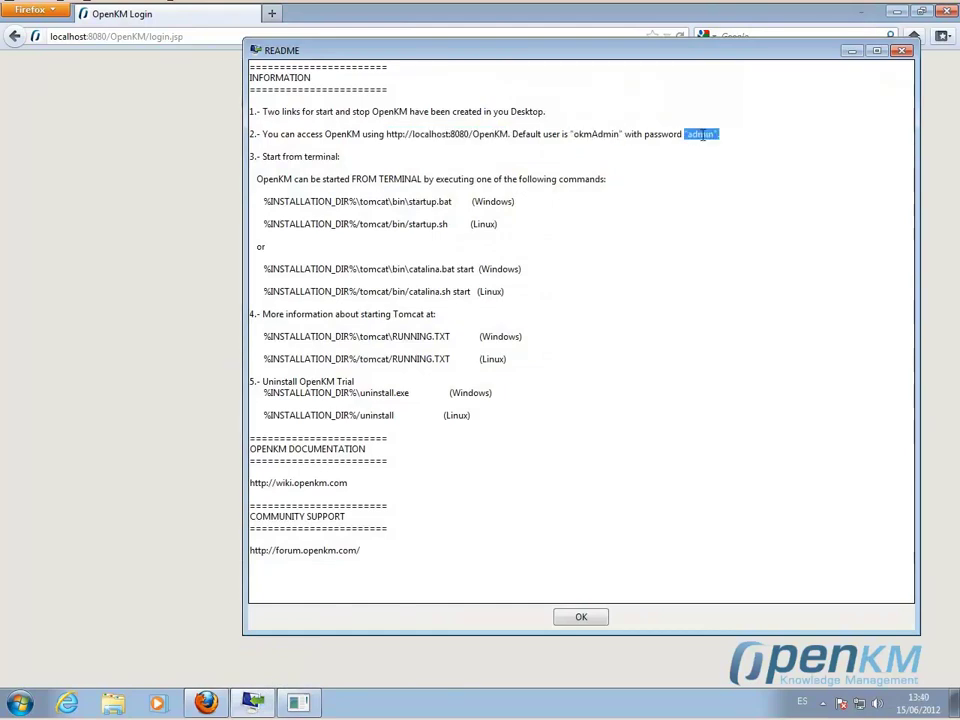
left_click(609, 133)
double_click(610, 133)
key("ctrl+c")
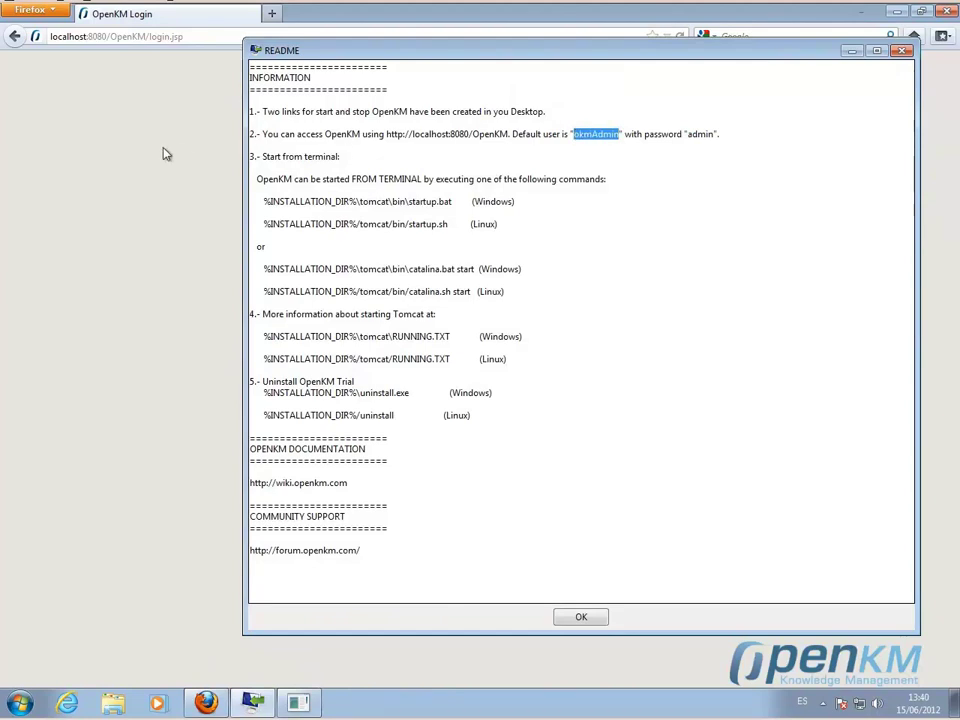
key("Return")
key("ctrl+v")
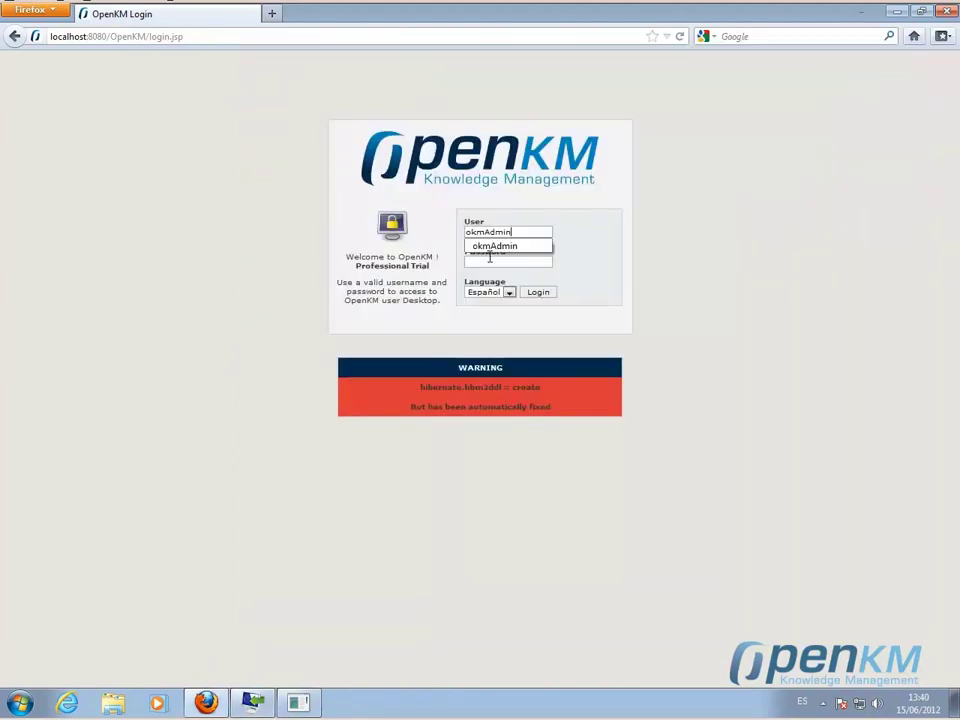
left_click(490, 261)
Step: Copy the default password from the README and paste it into the password field
left_click(252, 702)
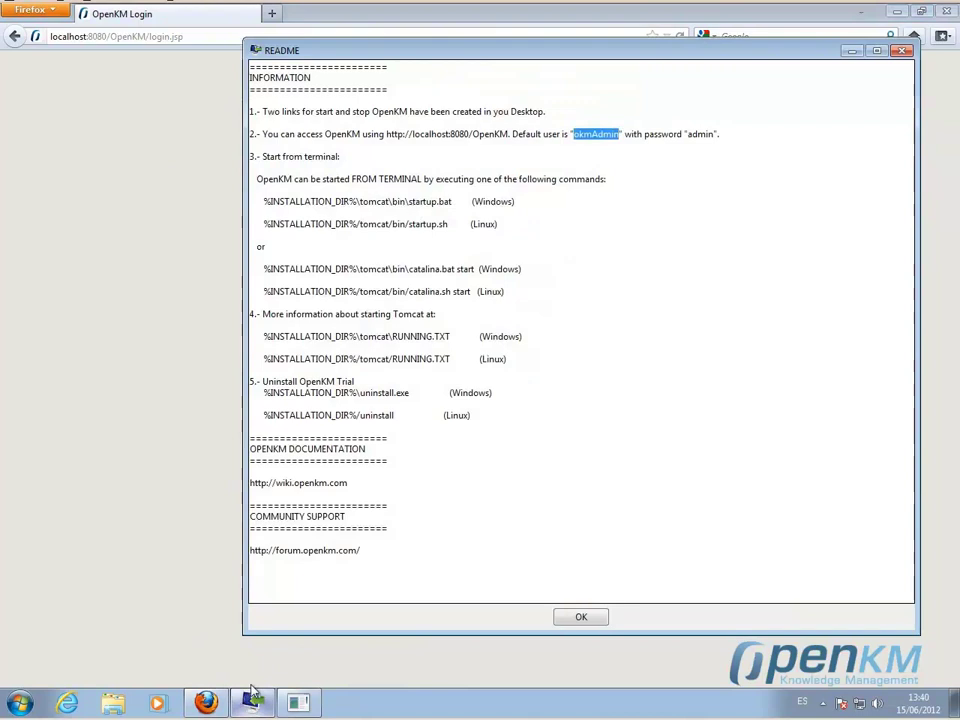
left_click_drag(713, 133, 688, 133)
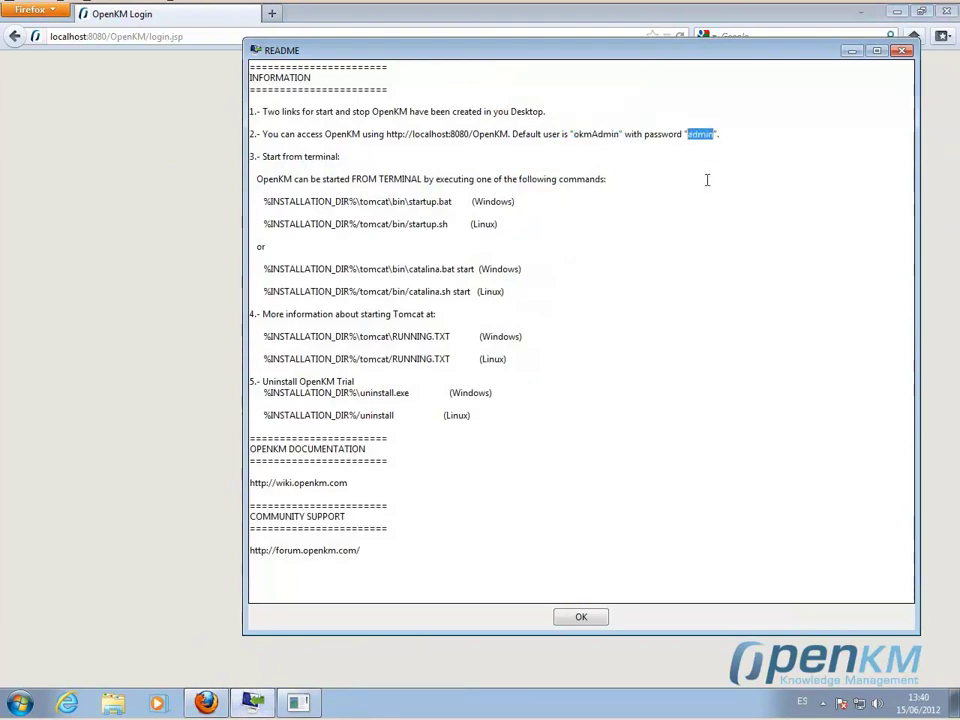
left_click(182, 193)
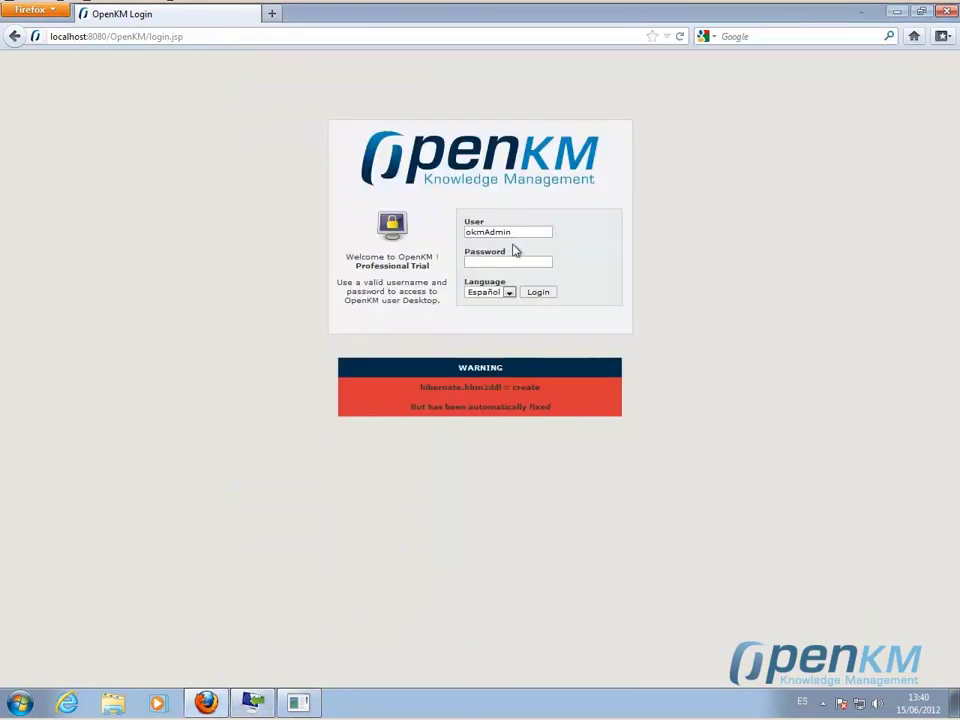
left_click(522, 260)
key("ctrl+v")
Step: Set the login language to English and log in
left_click(509, 293)
left_click(495, 303)
left_click(537, 292)
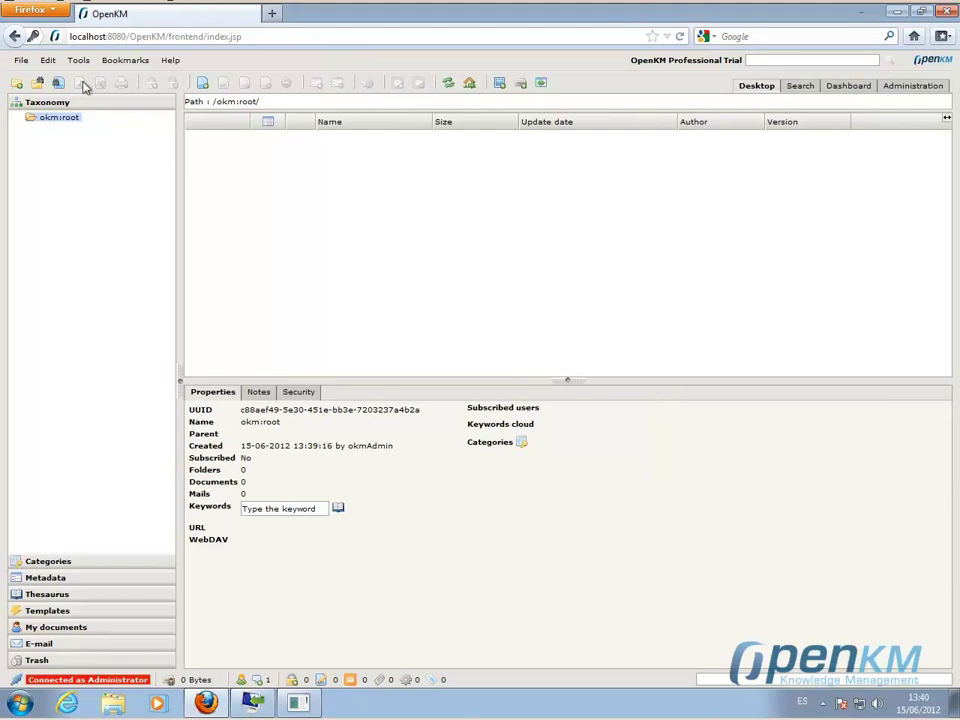
Step: Log out of OpenKM via File, then close Firefox and the README window
left_click(21, 60)
left_click(62, 371)
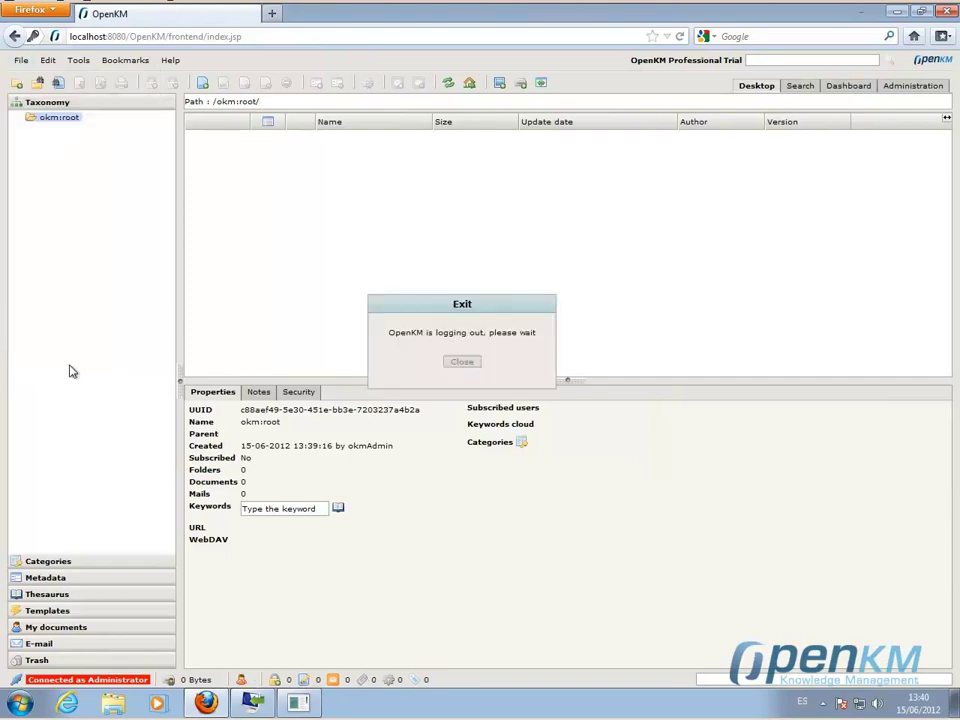
left_click(464, 363)
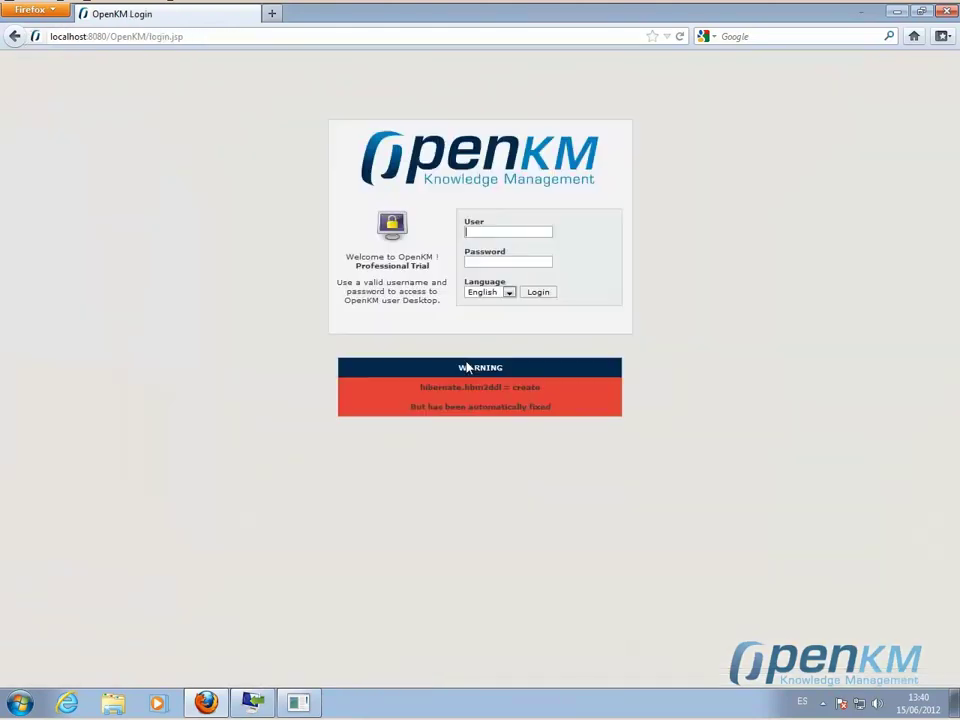
left_click(946, 11)
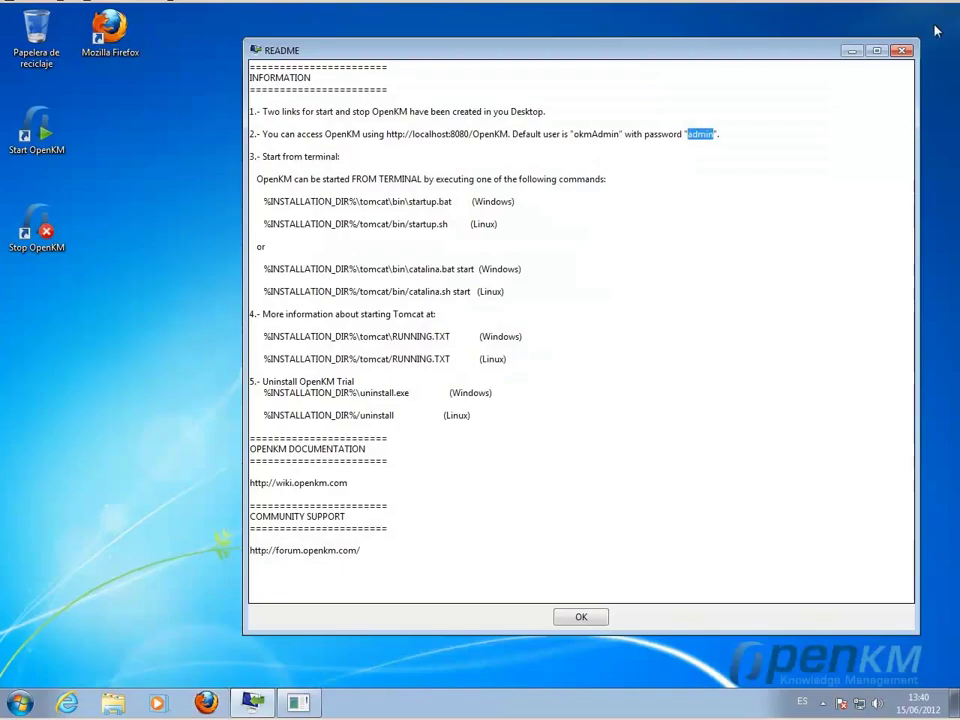
left_click(583, 617)
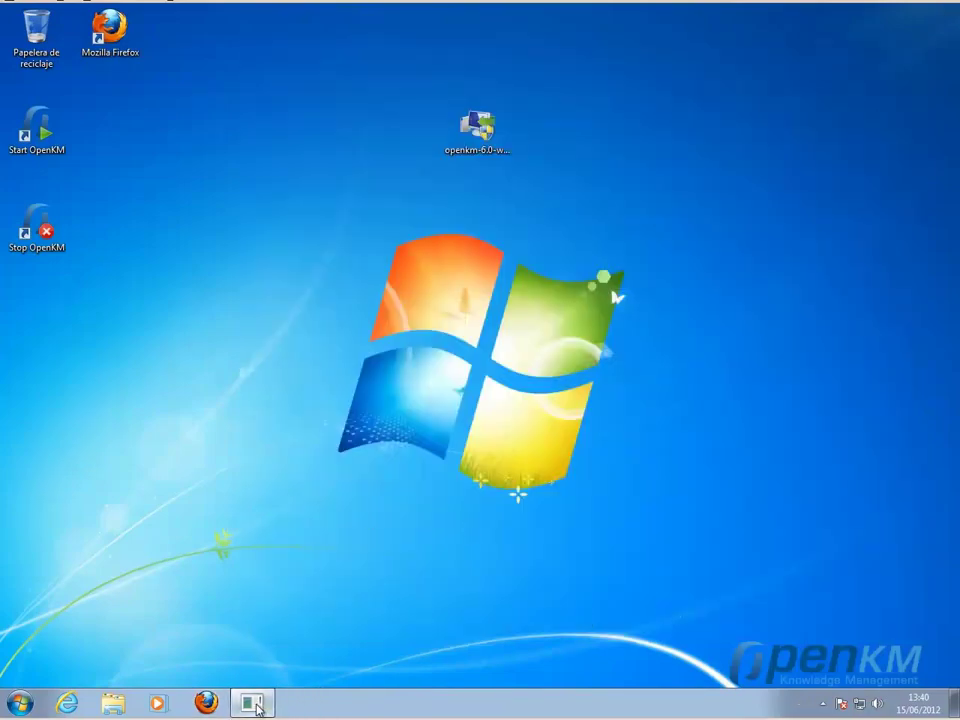
Step: Browse in Explorer to C:\Archivos de programa\openkm-6.0 and select the uninstall program
left_click(252, 702)
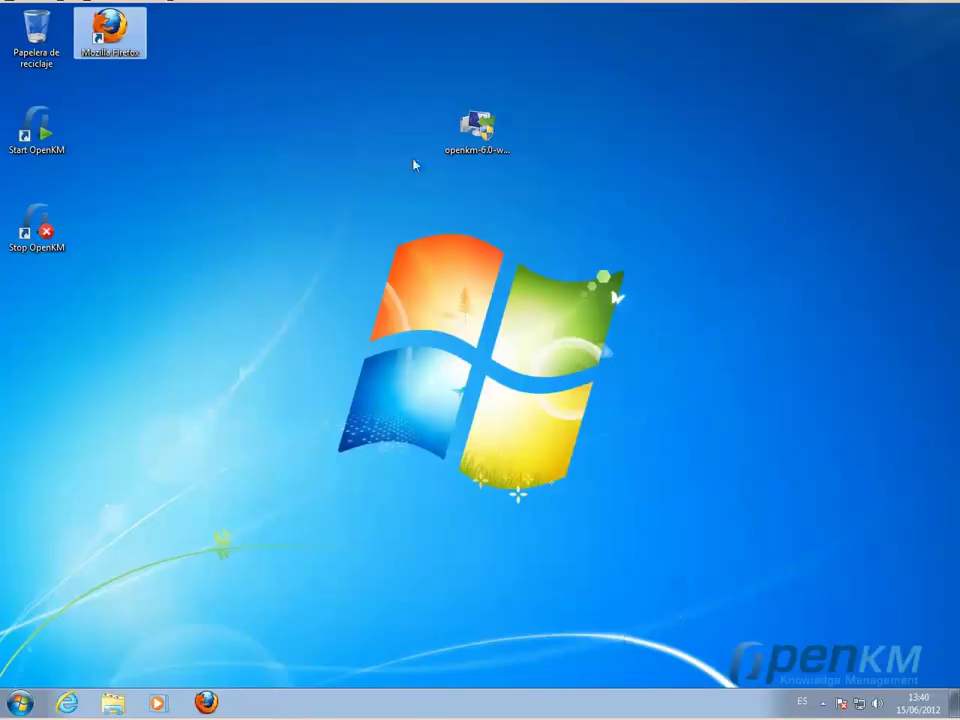
left_click(112, 702)
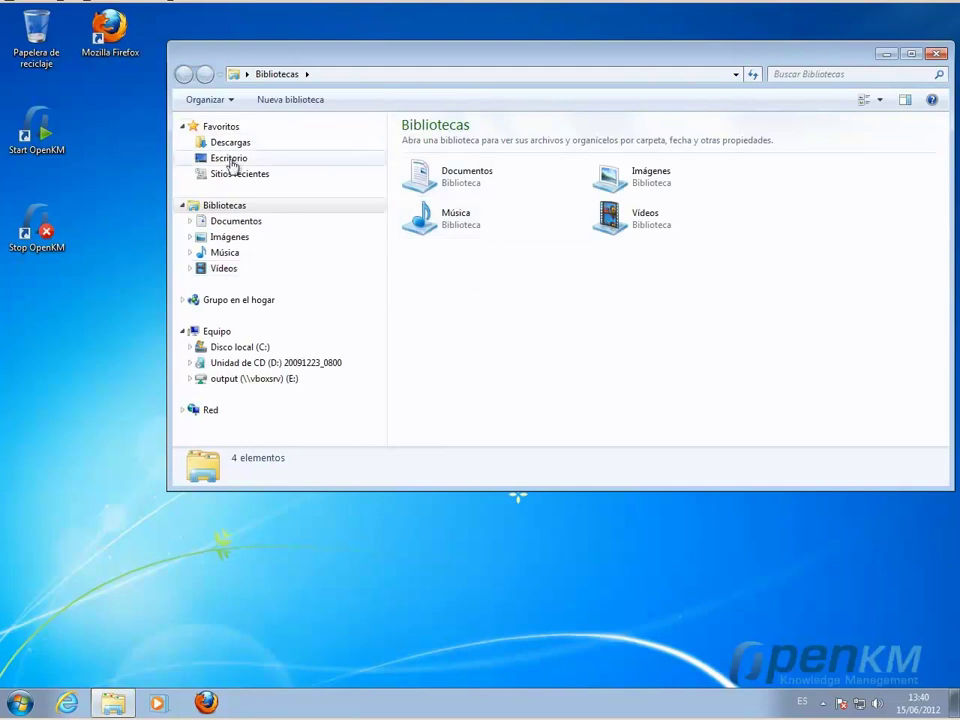
left_click(215, 349)
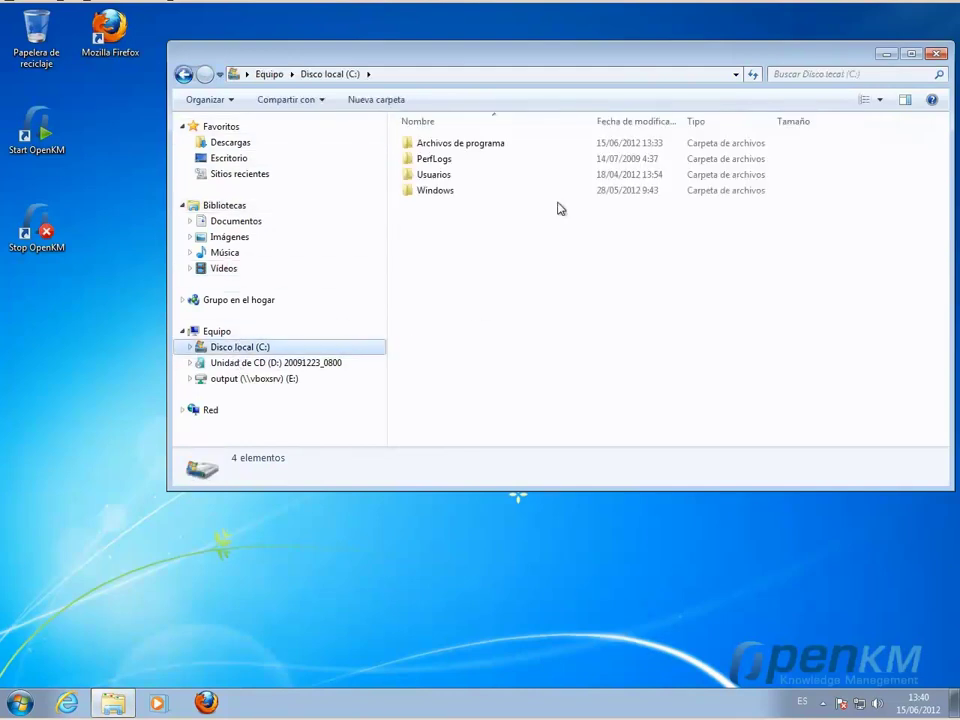
left_click(488, 146)
double_click(488, 146)
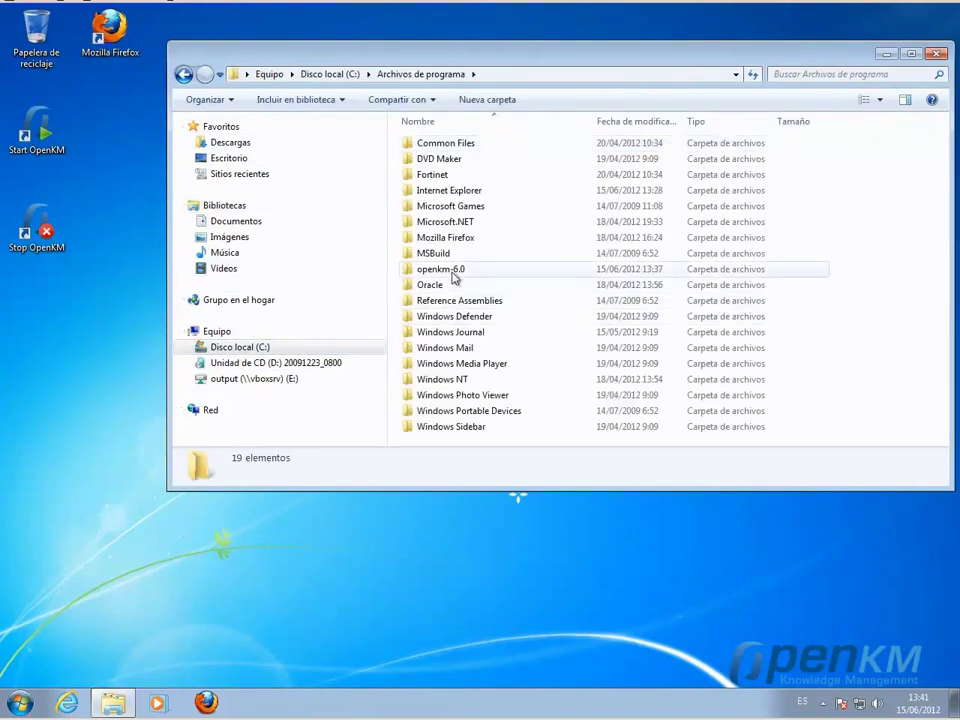
left_click(451, 274)
double_click(451, 274)
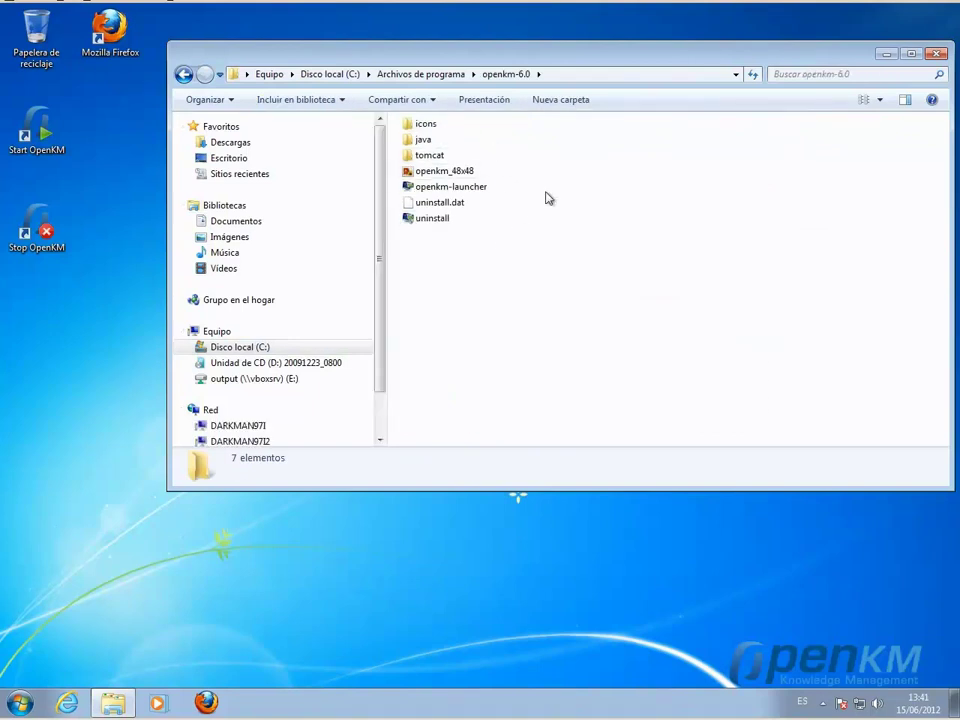
left_click(431, 221)
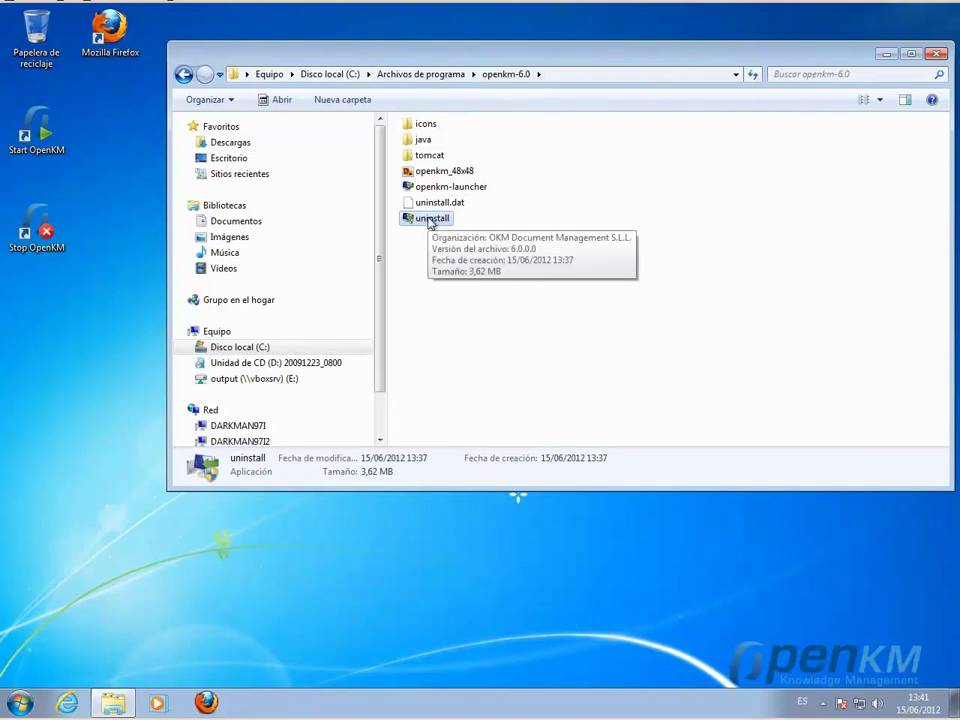
Step: Run the uninstaller, confirm removing OpenKM and all its modules, and close Explorer
double_click(431, 220)
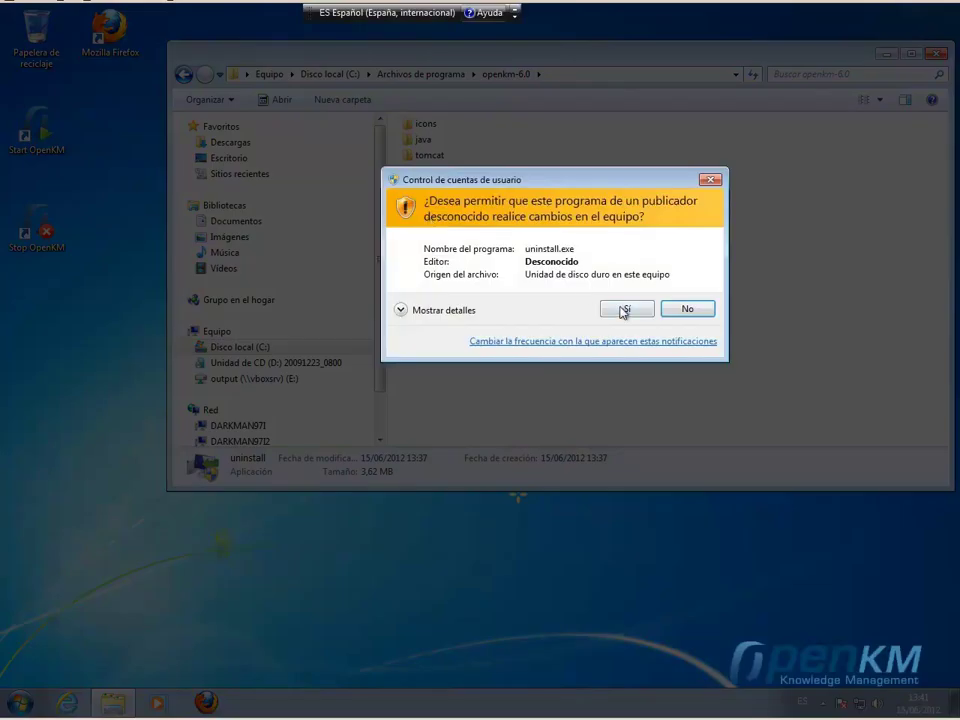
left_click(626, 312)
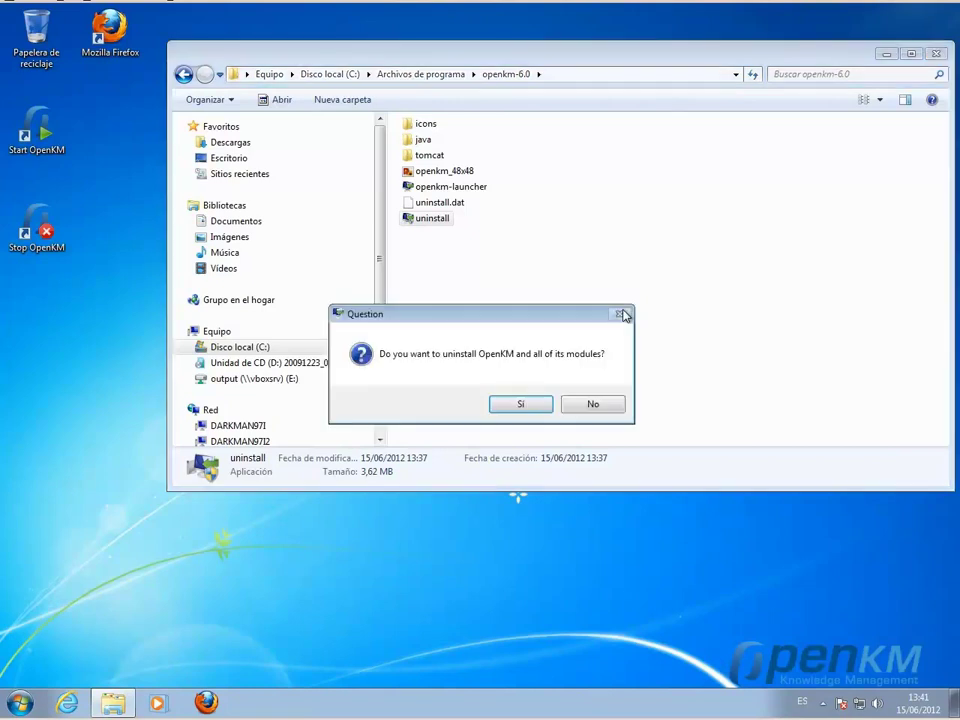
left_click(538, 405)
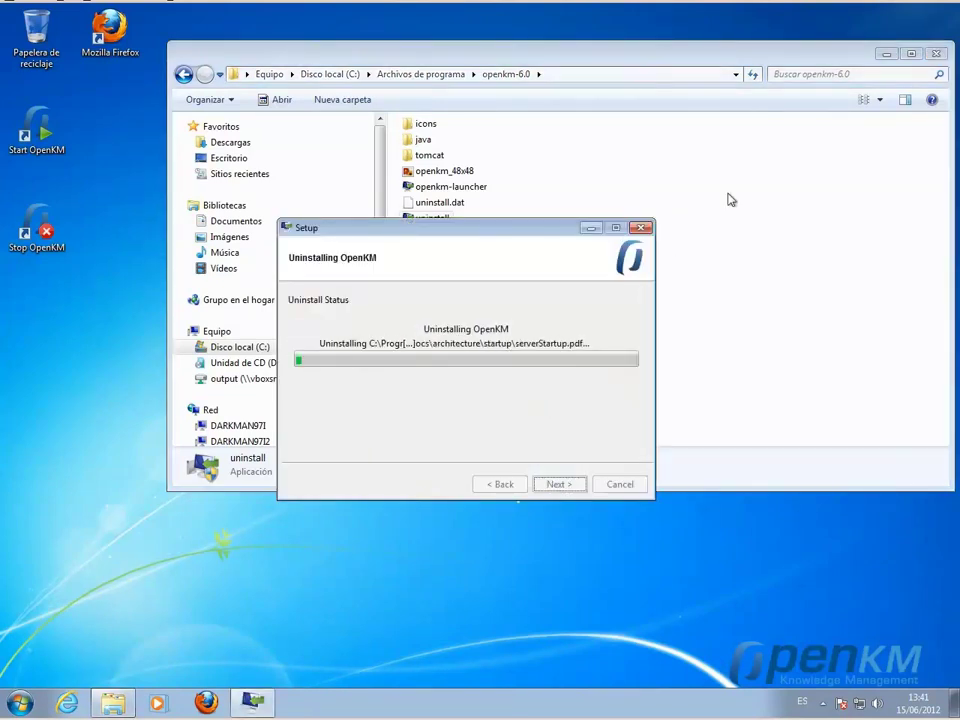
left_click(935, 54)
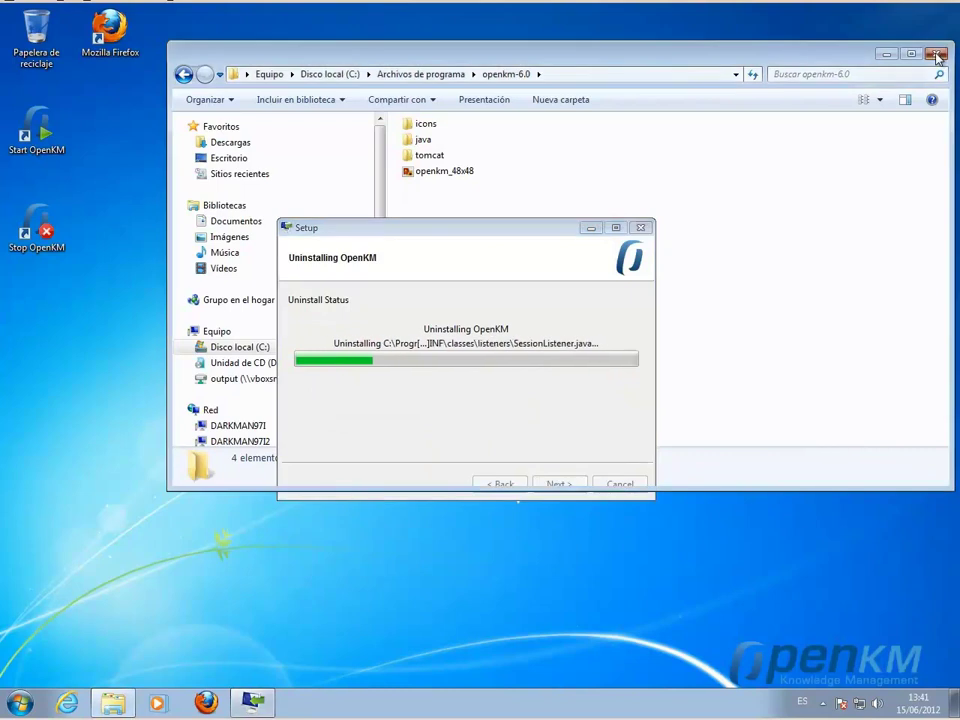